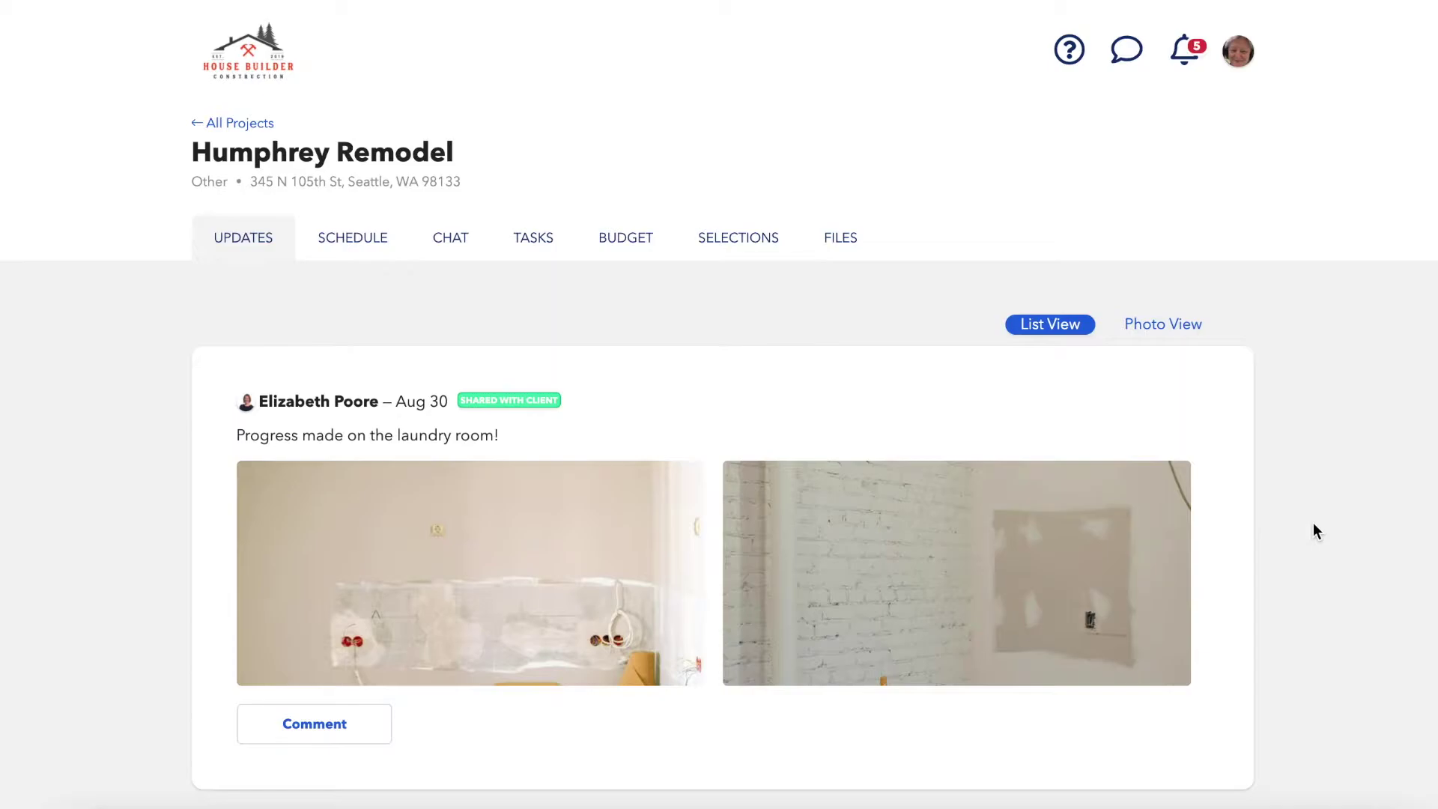
pyautogui.scroll(-2, 1312, 523)
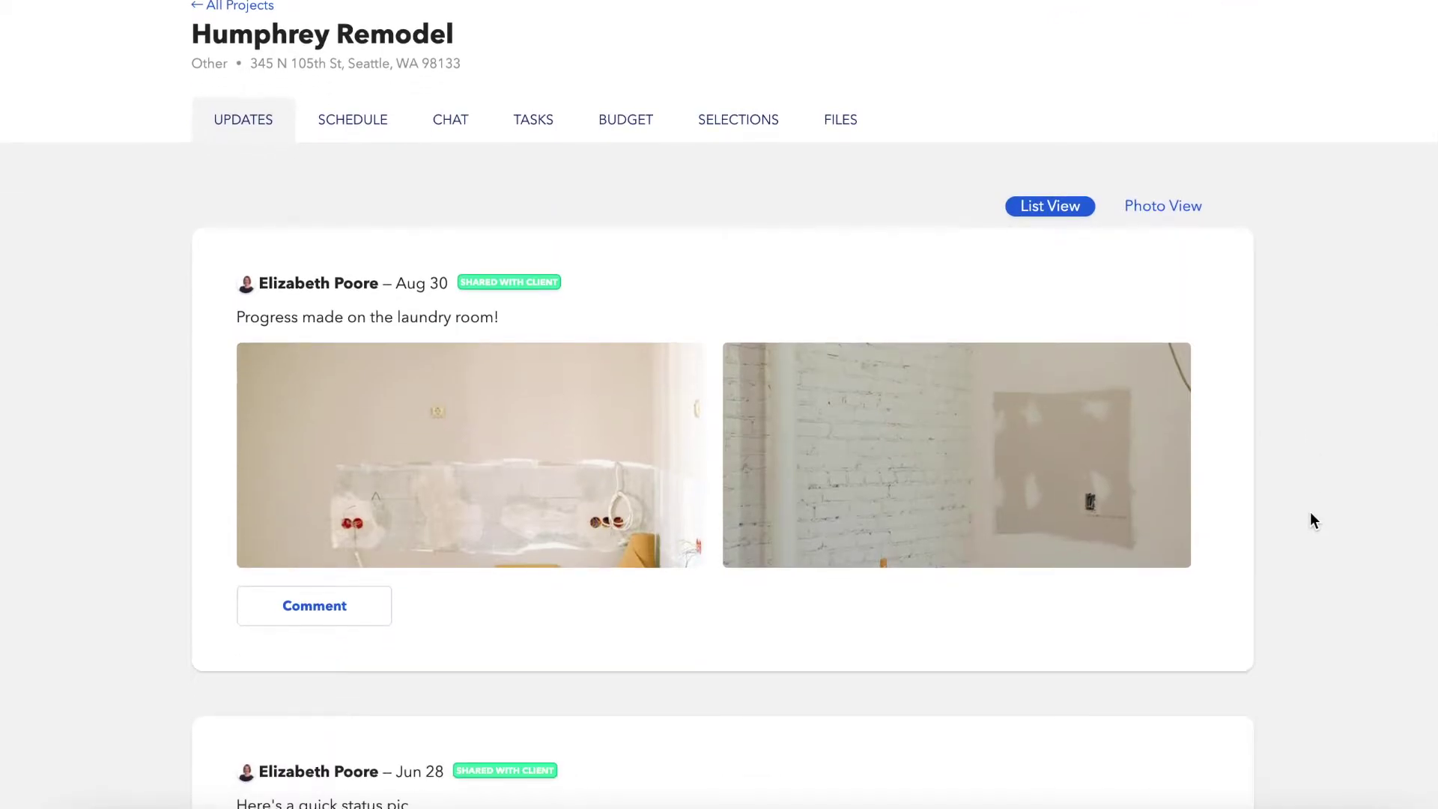
pyautogui.scroll(-3, 1310, 513)
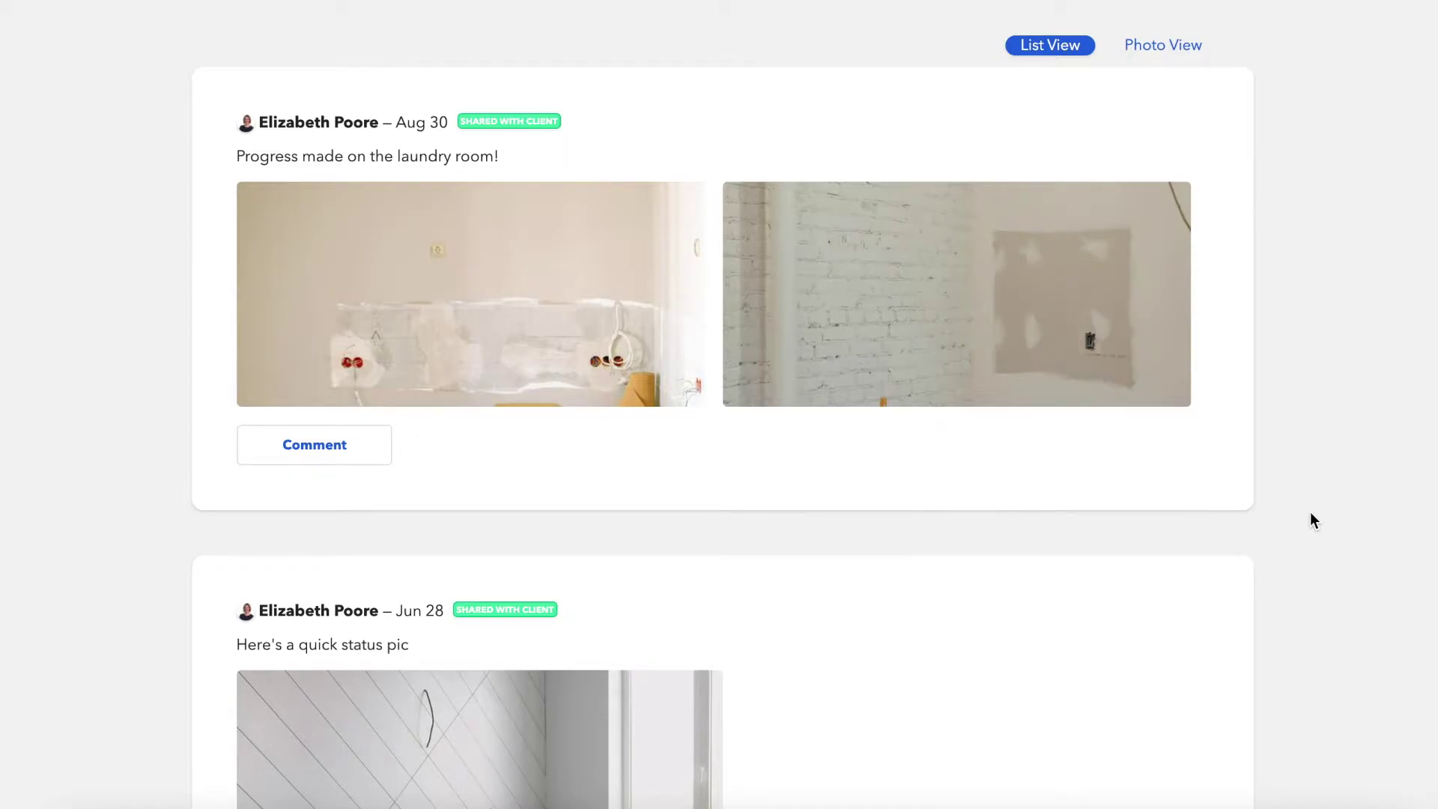
pyautogui.scroll(-1, 1311, 513)
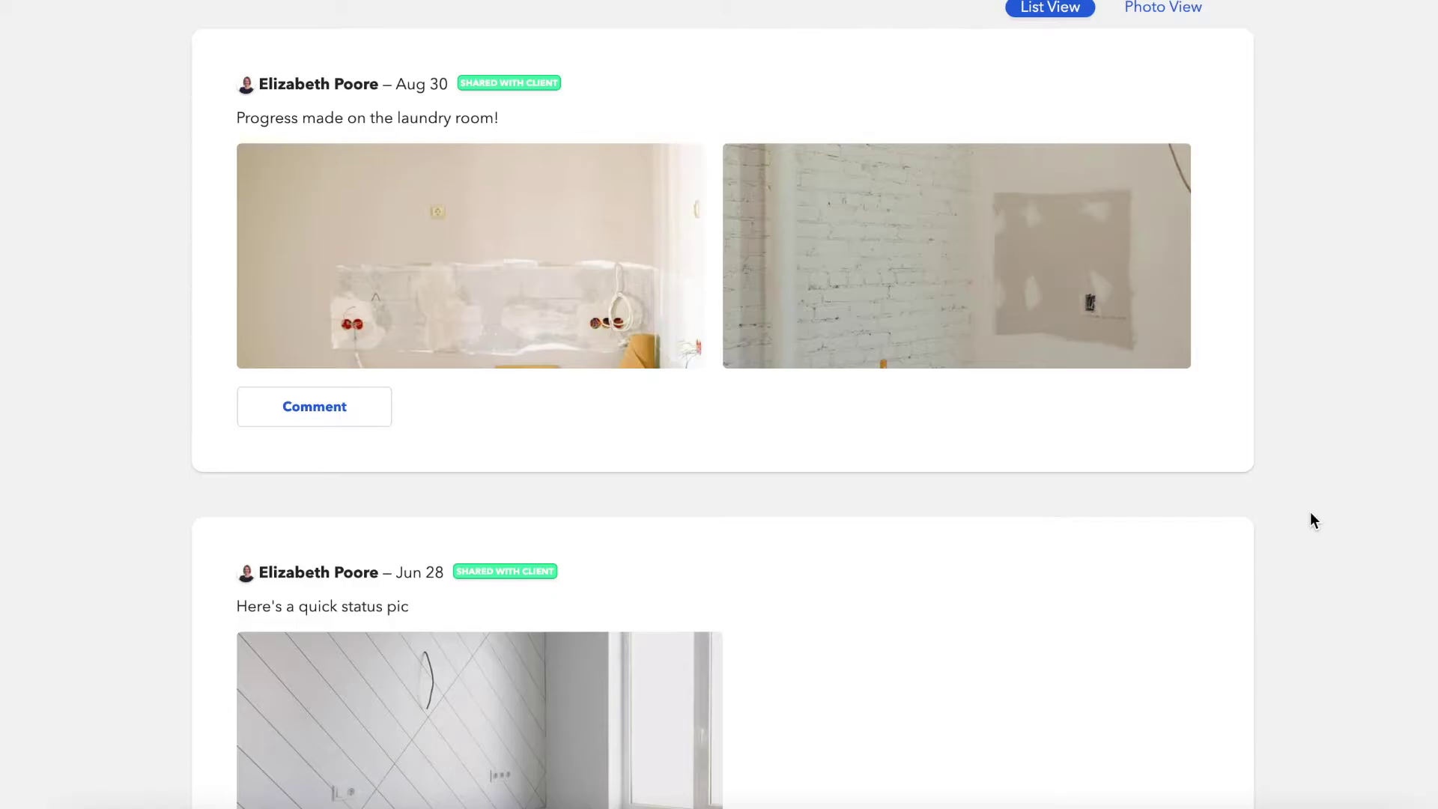
pyautogui.scroll(-7, 1311, 513)
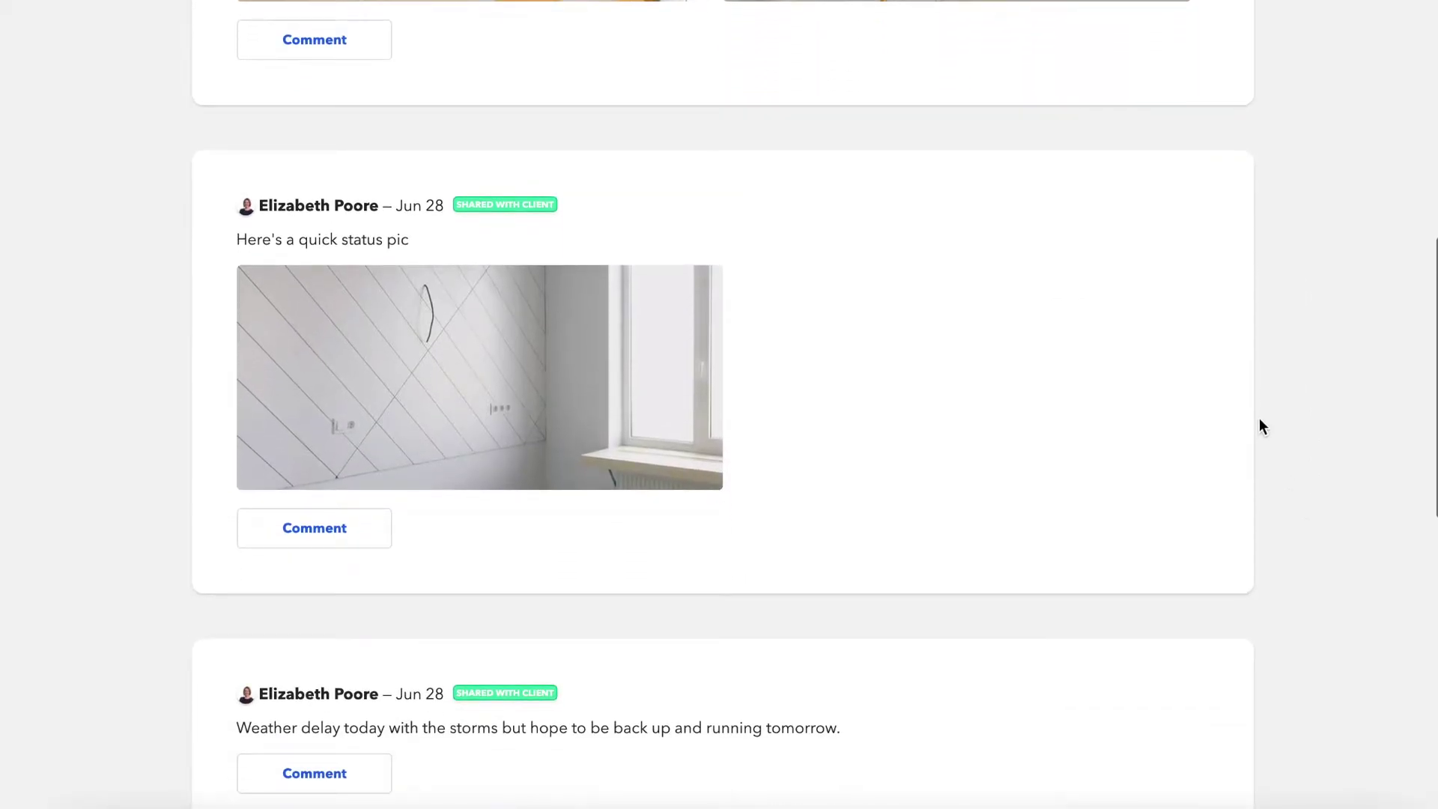
pyautogui.scroll(-12, 1260, 420)
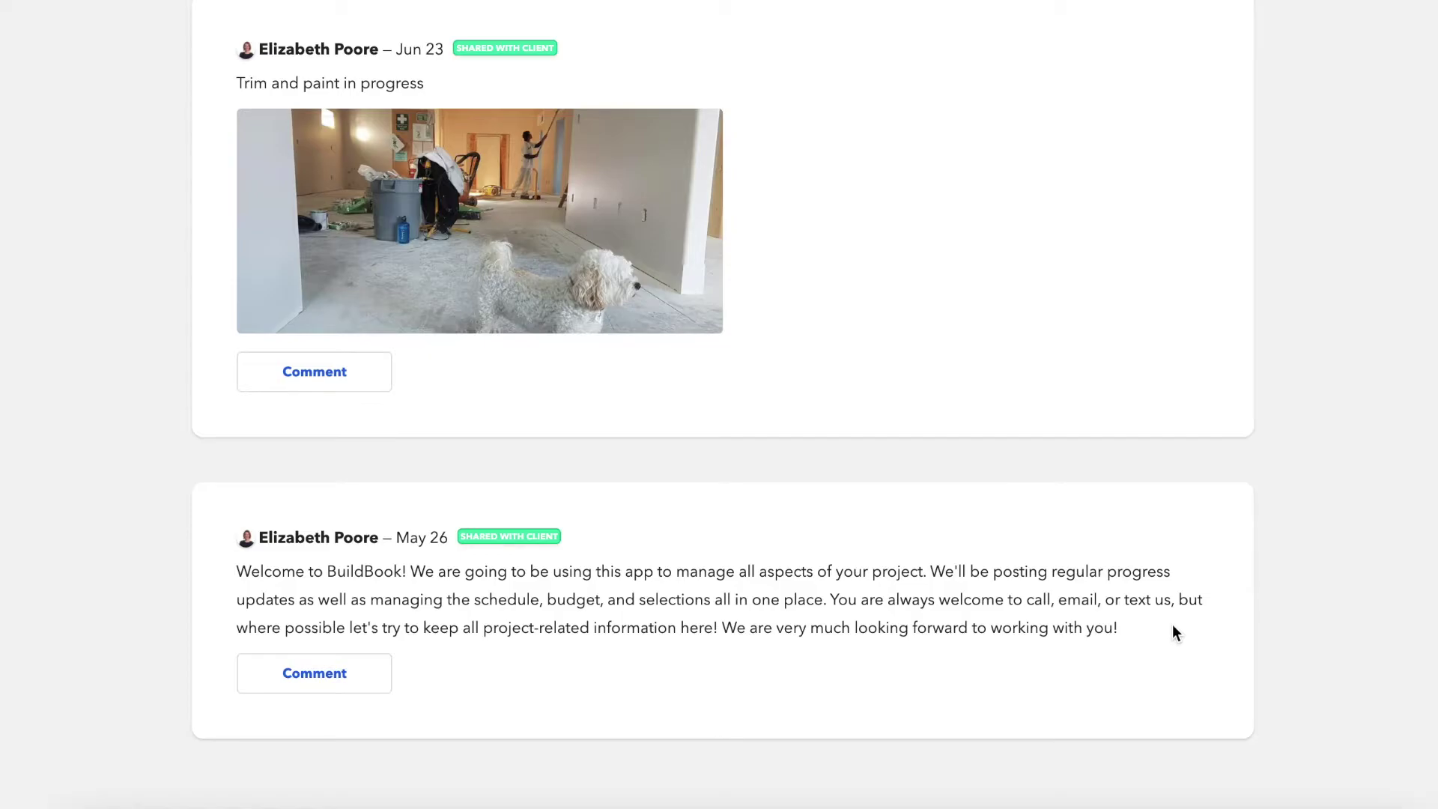
pyautogui.scroll(15, 1172, 626)
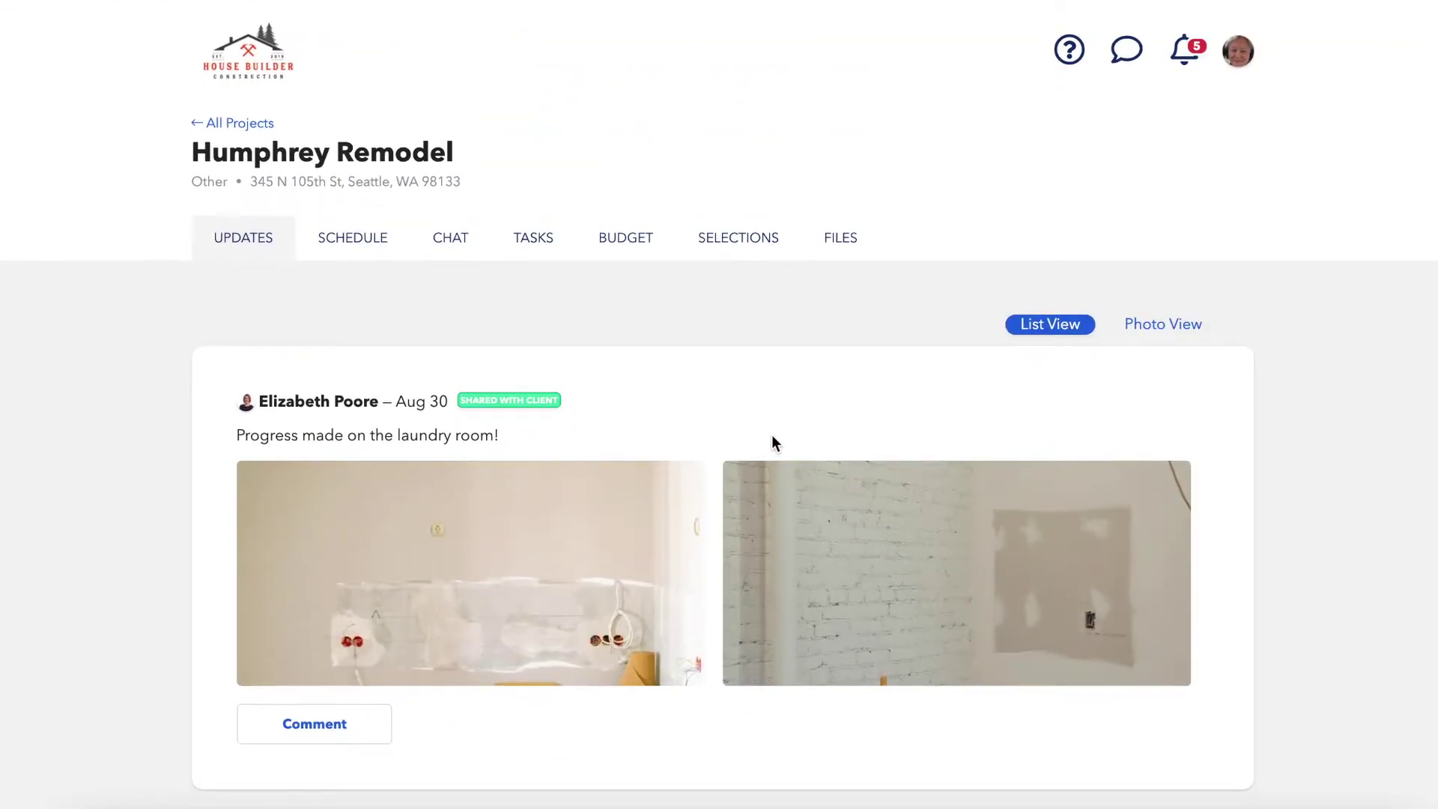
# Step: Show the project schedule calendar and advance it to October 2021
pyautogui.click(361, 243)
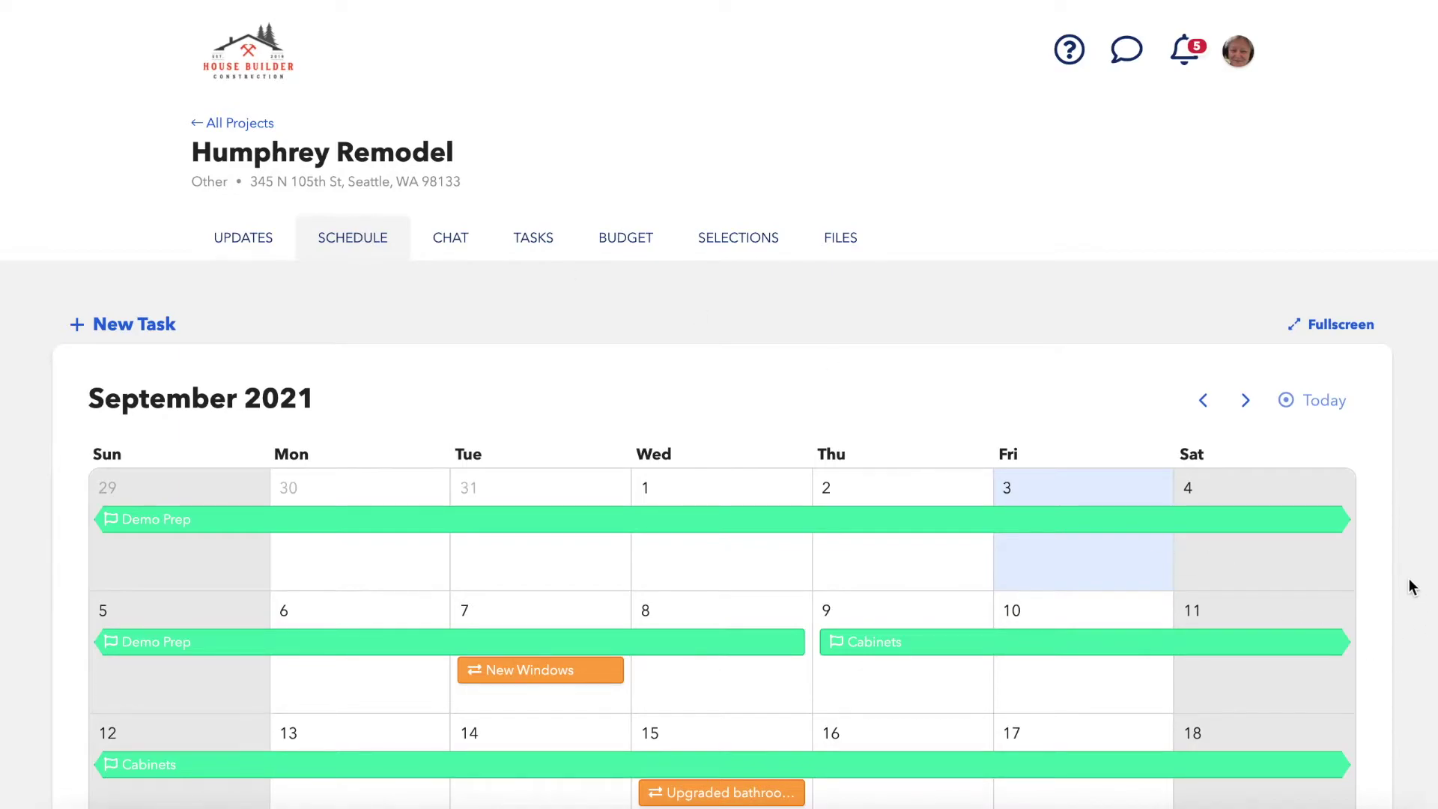
pyautogui.scroll(-1, 1409, 587)
pyautogui.scroll(-5, 1410, 586)
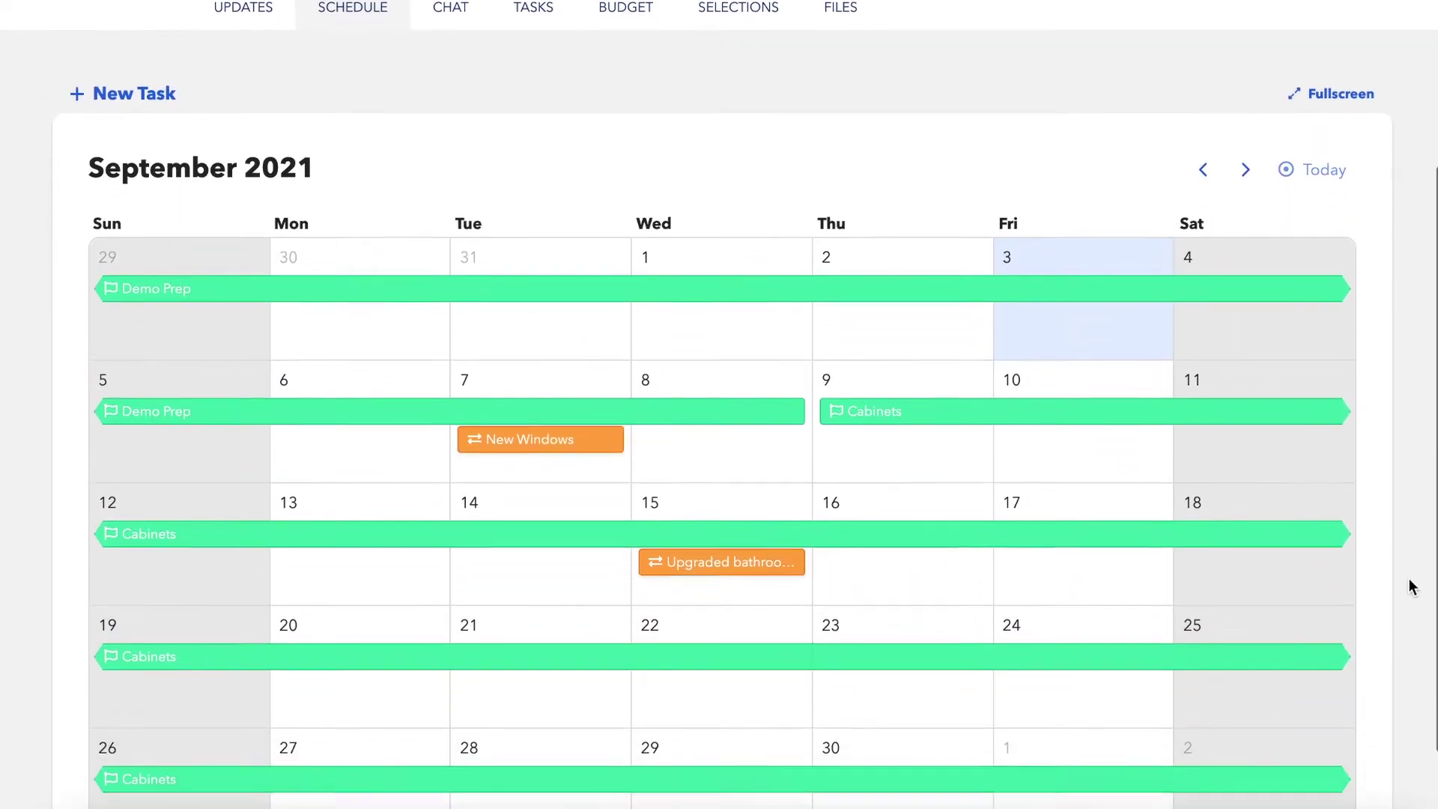
pyautogui.scroll(-1, 1410, 586)
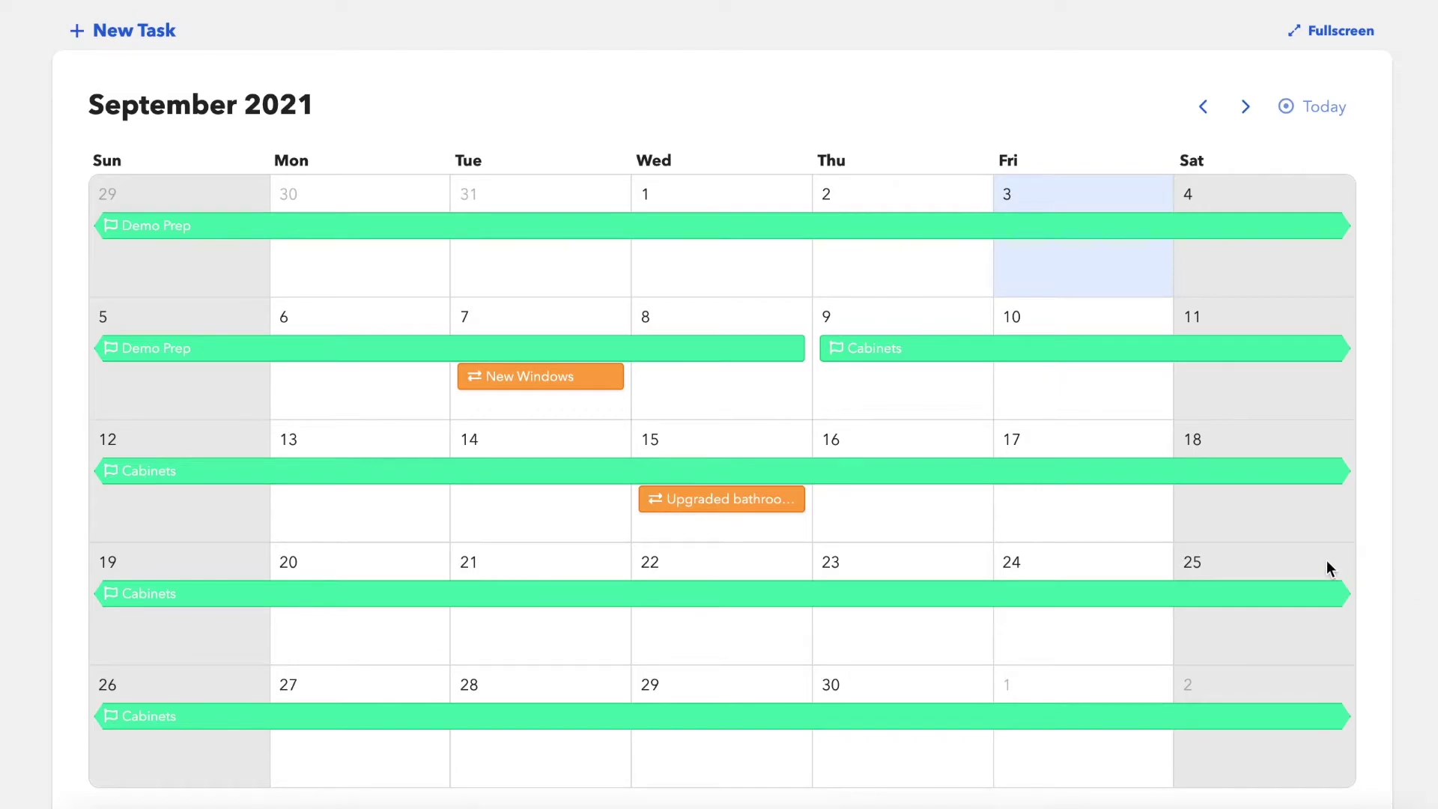
pyautogui.scroll(-1, 1327, 561)
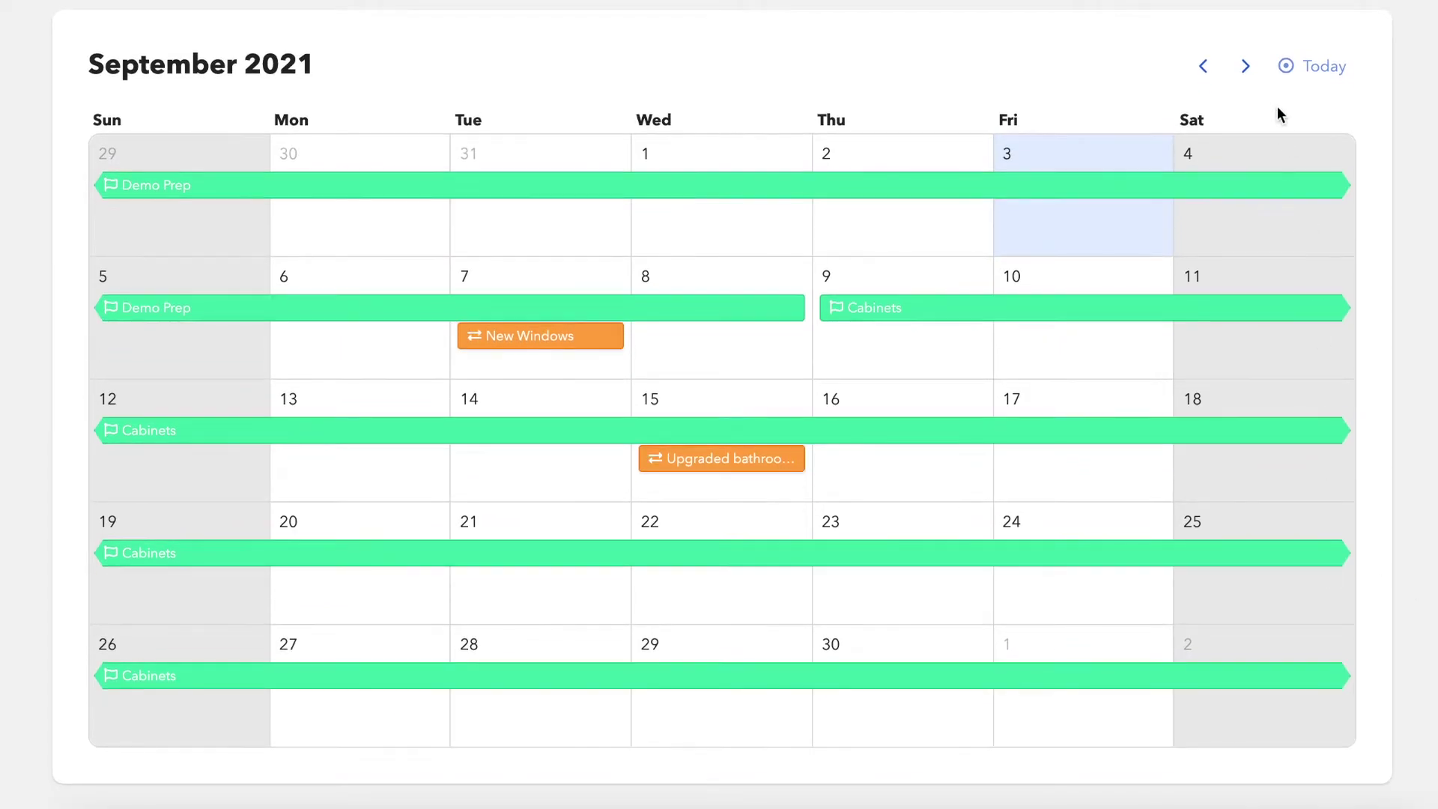
pyautogui.click(1248, 67)
# Step: Look over the Cabinets task details and comment area, then close them
pyautogui.click(854, 312)
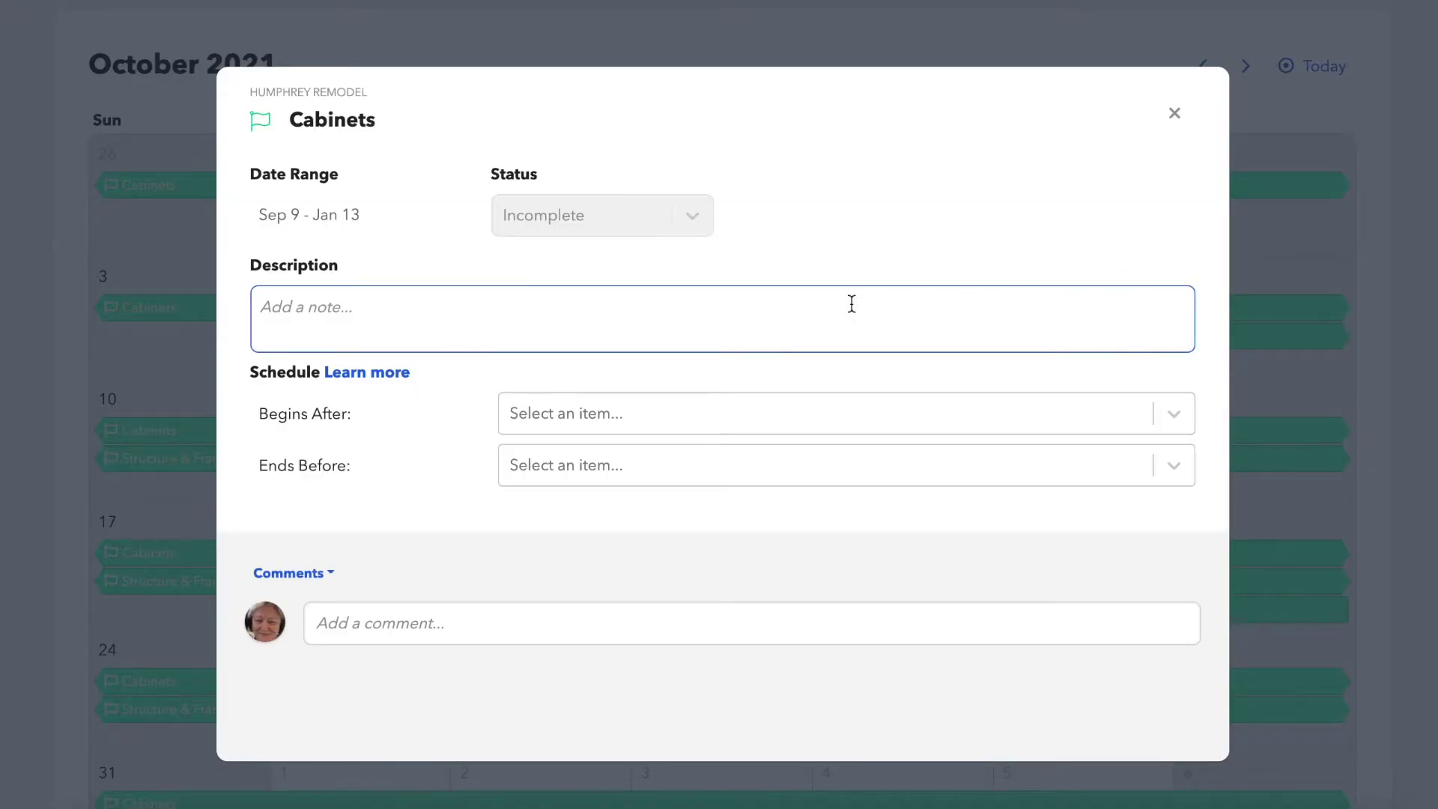
pyautogui.click(427, 635)
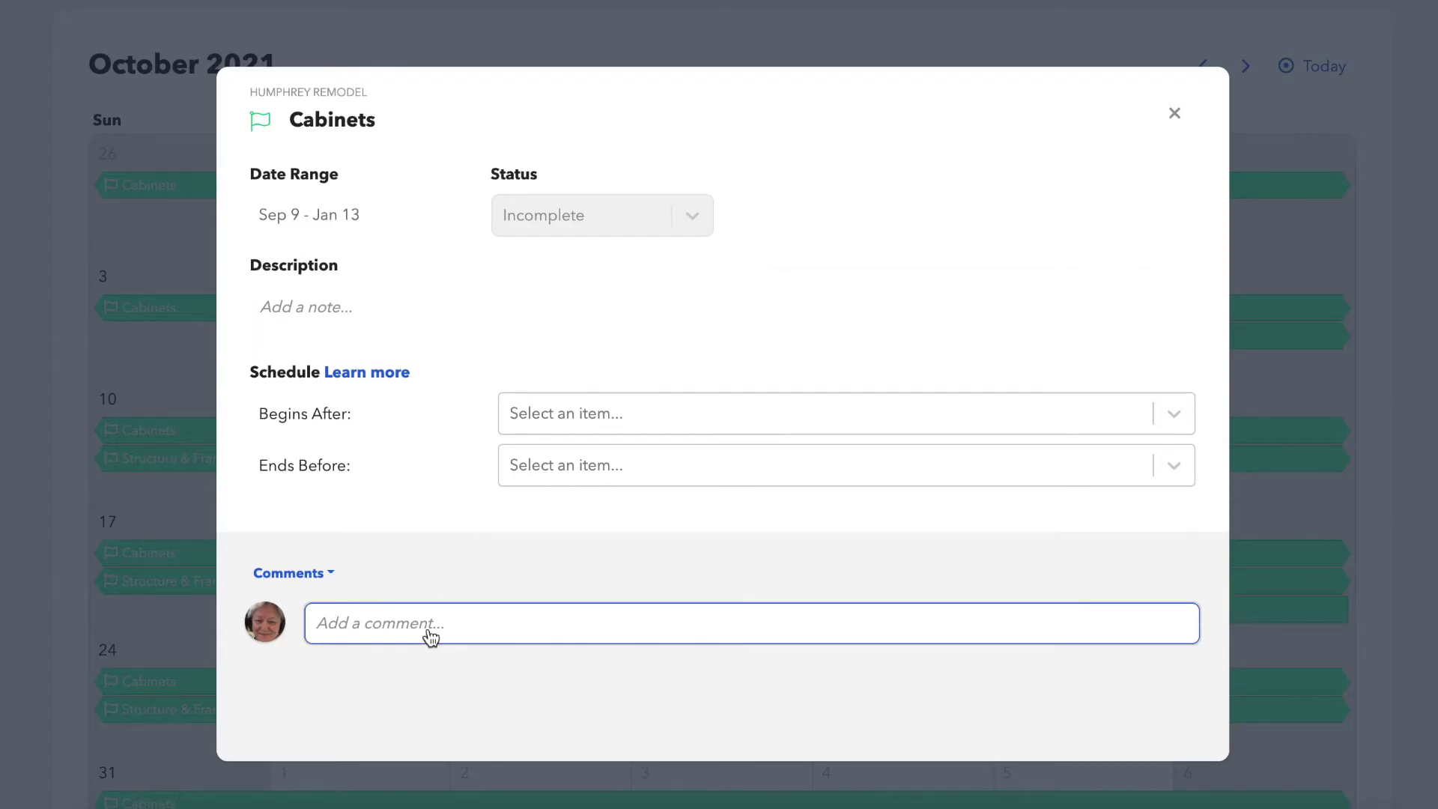
pyautogui.click(1357, 495)
pyautogui.scroll(5, 1383, 98)
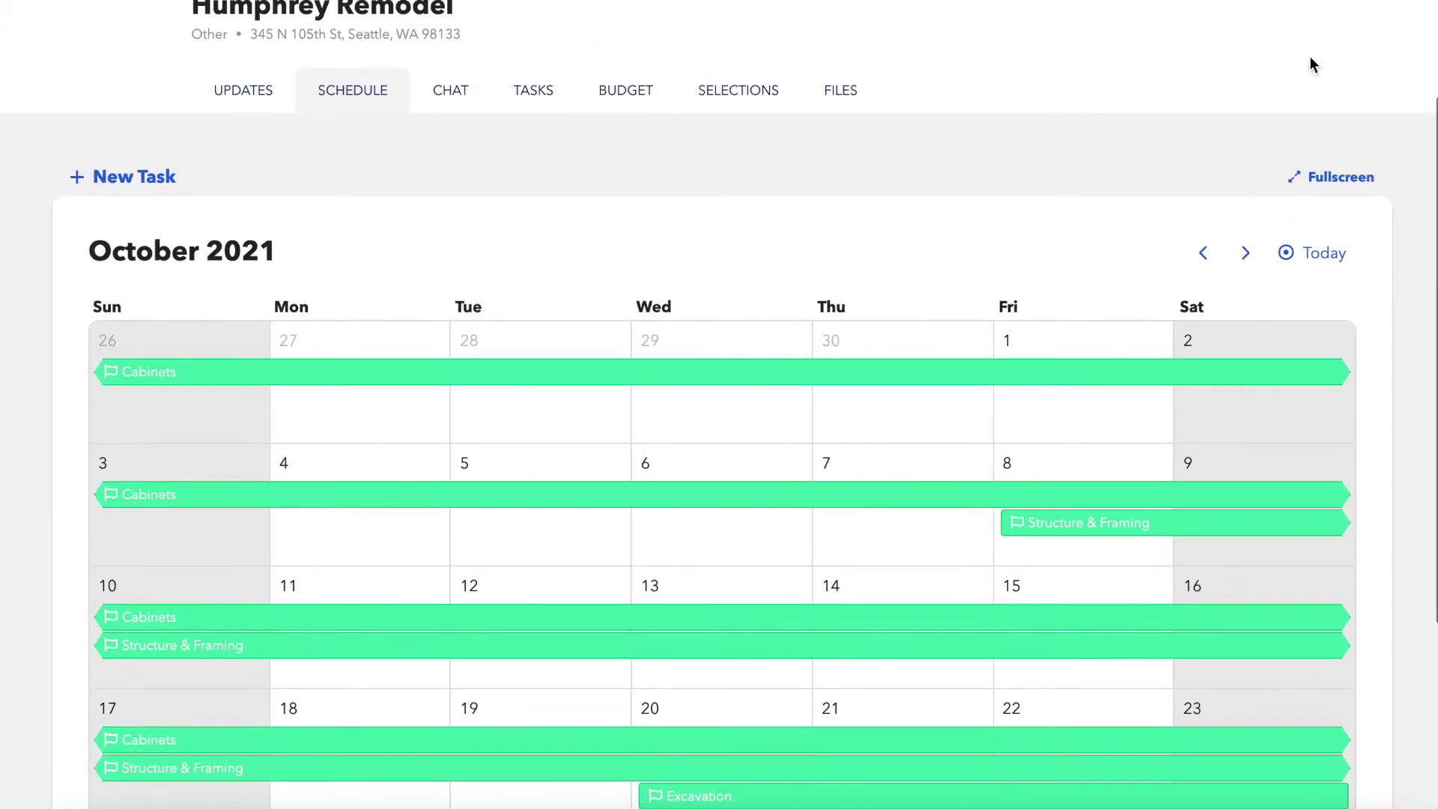
pyautogui.click(450, 94)
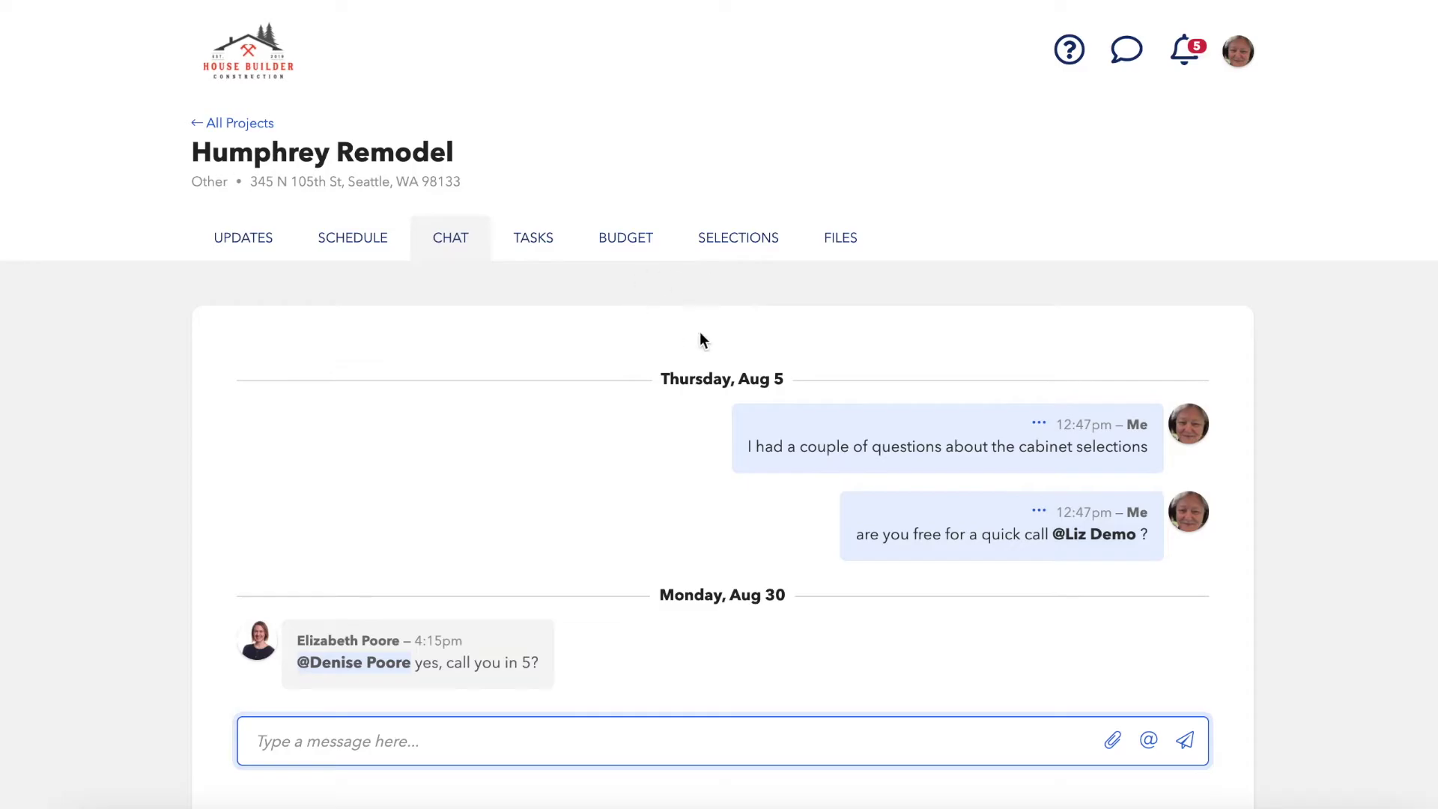
# Step: Scroll through the earlier chat messages about cabinet selections and back down
pyautogui.scroll(4, 686, 571)
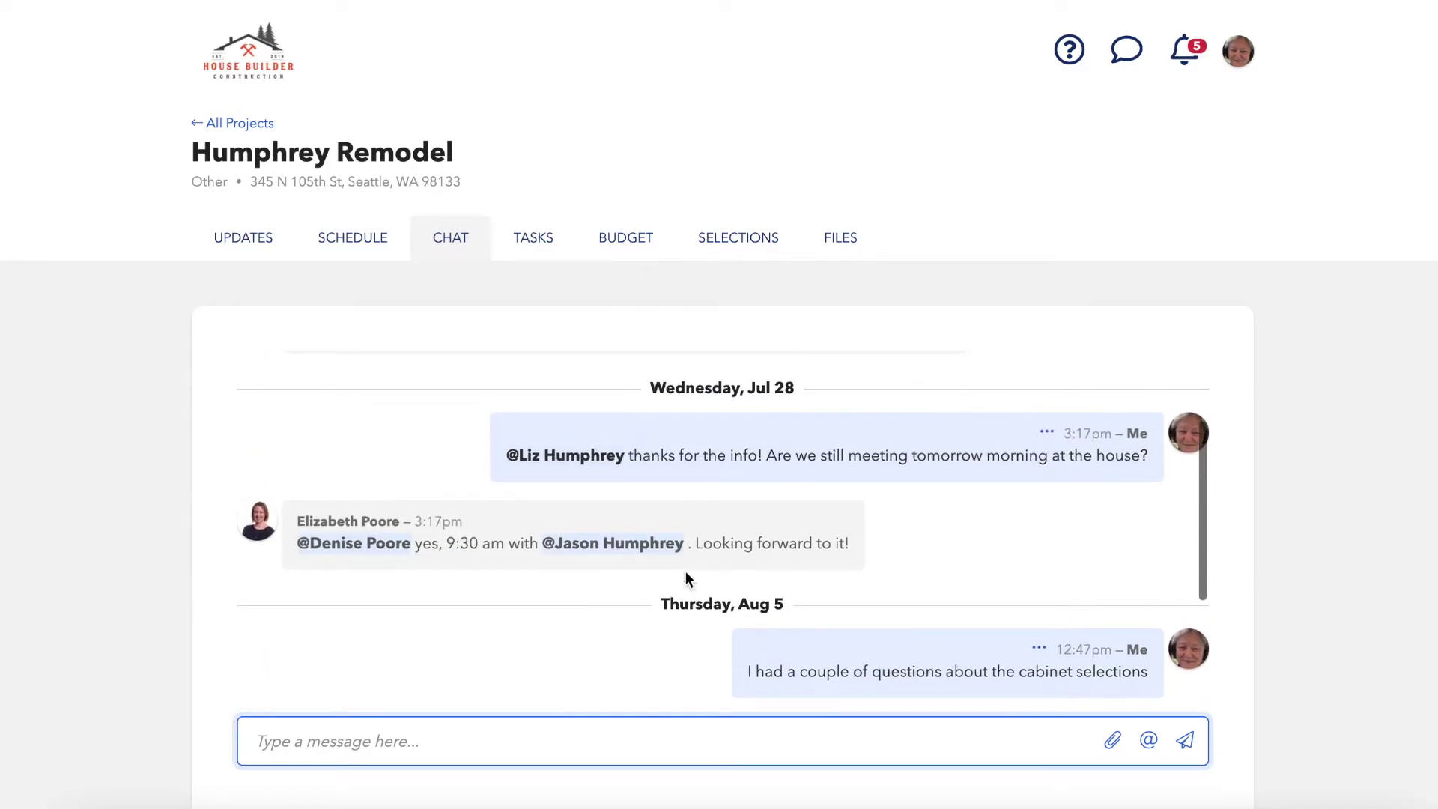
pyautogui.scroll(-4, 685, 571)
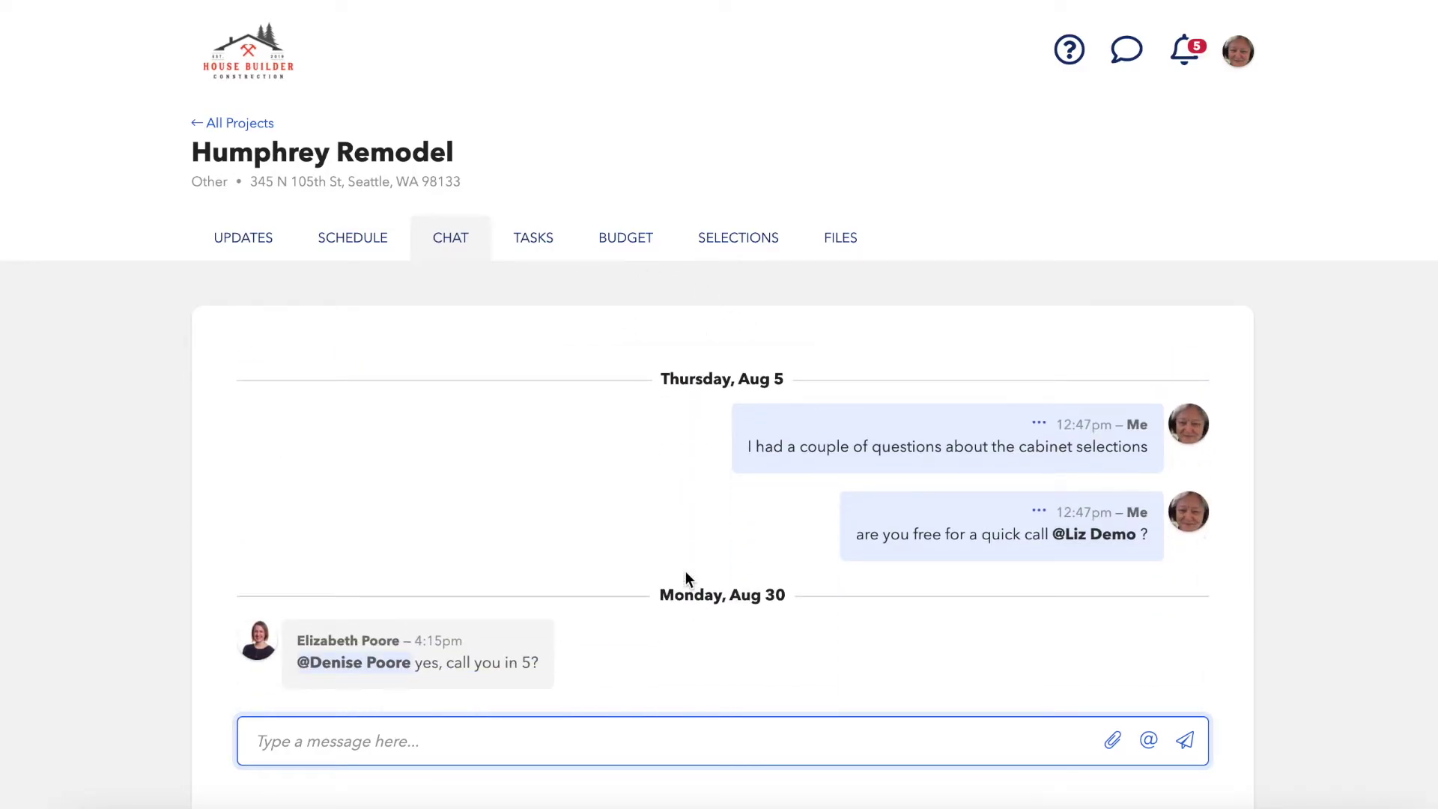
pyautogui.click(549, 246)
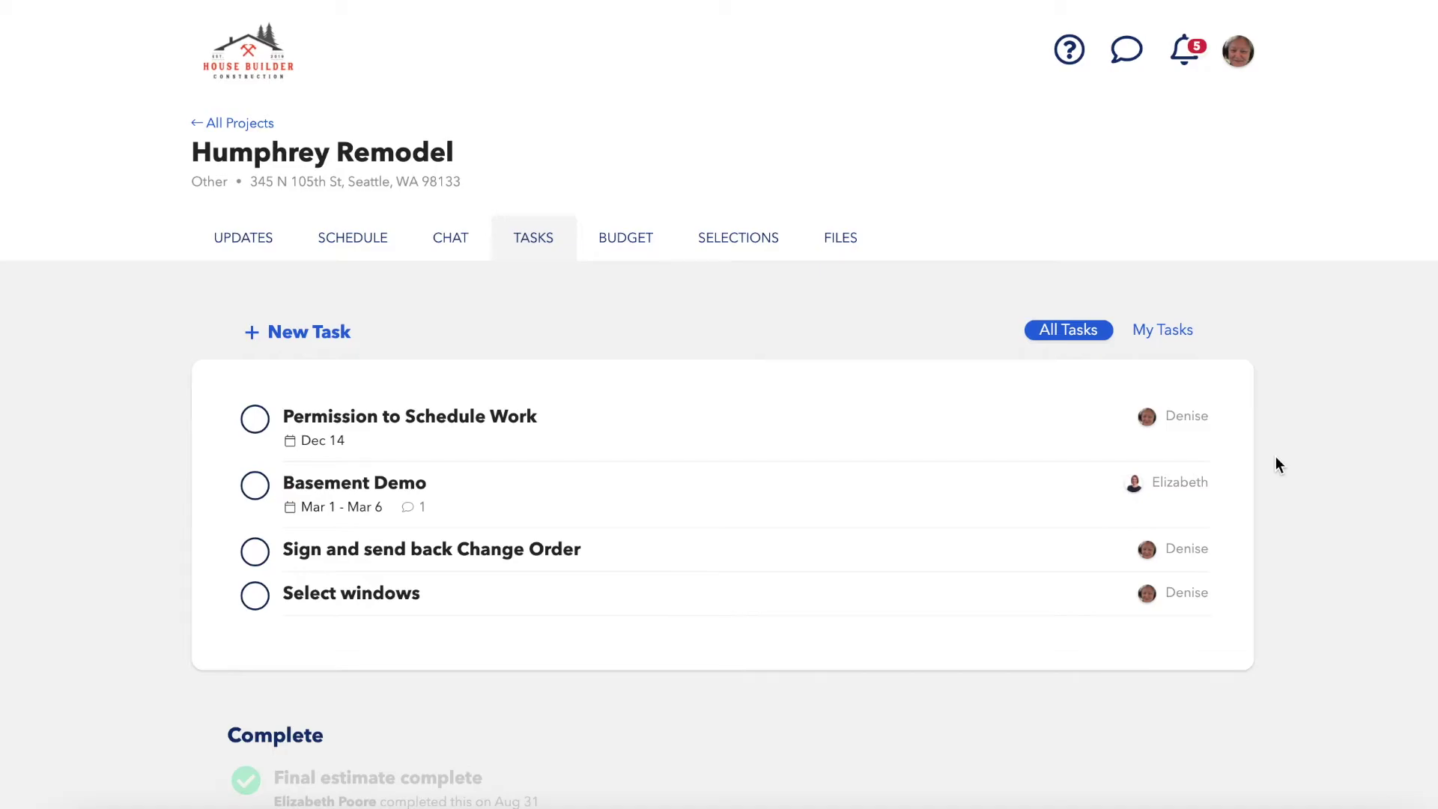
# Step: Review the Permission to Schedule Work task details, then close them
pyautogui.scroll(-2, 1275, 465)
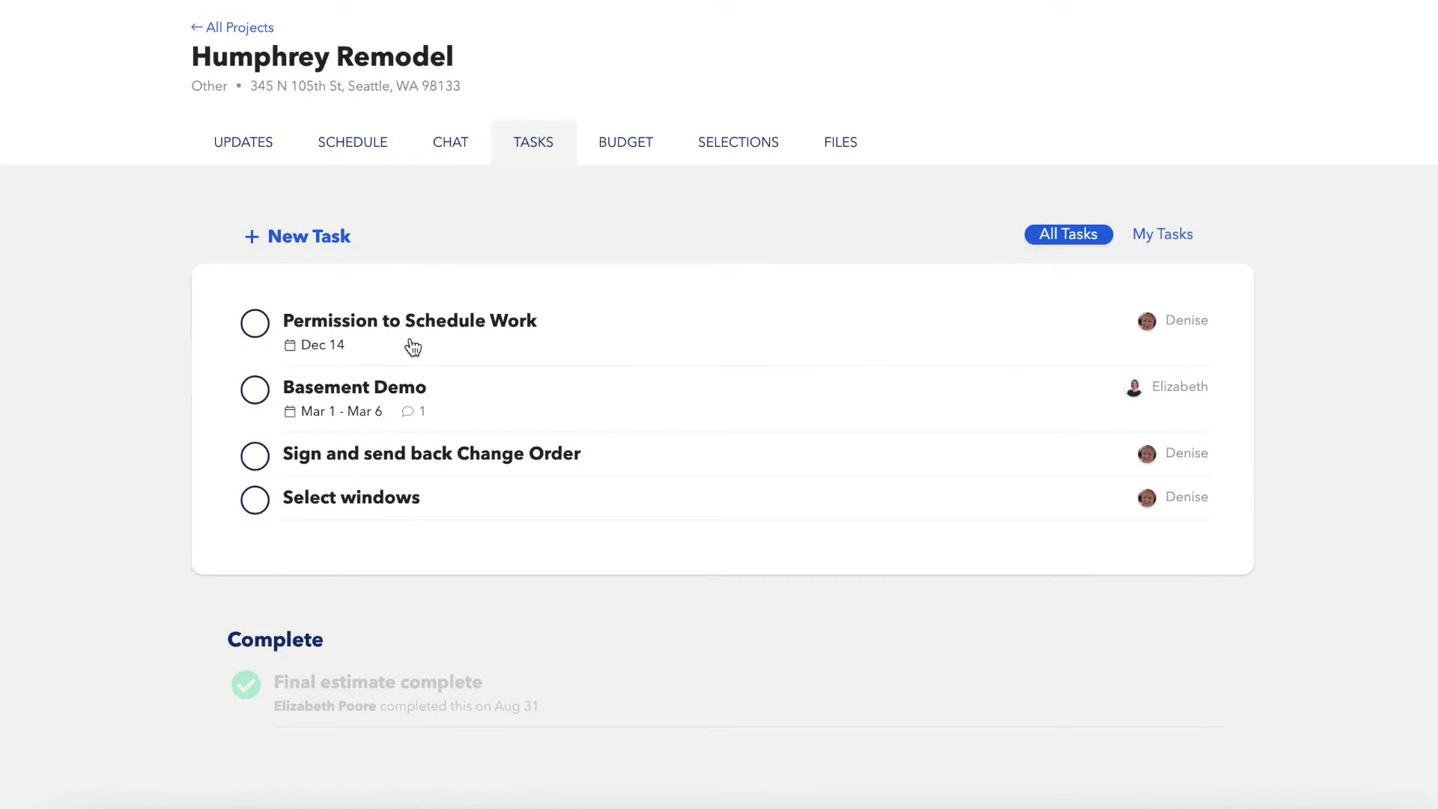
pyautogui.click(427, 321)
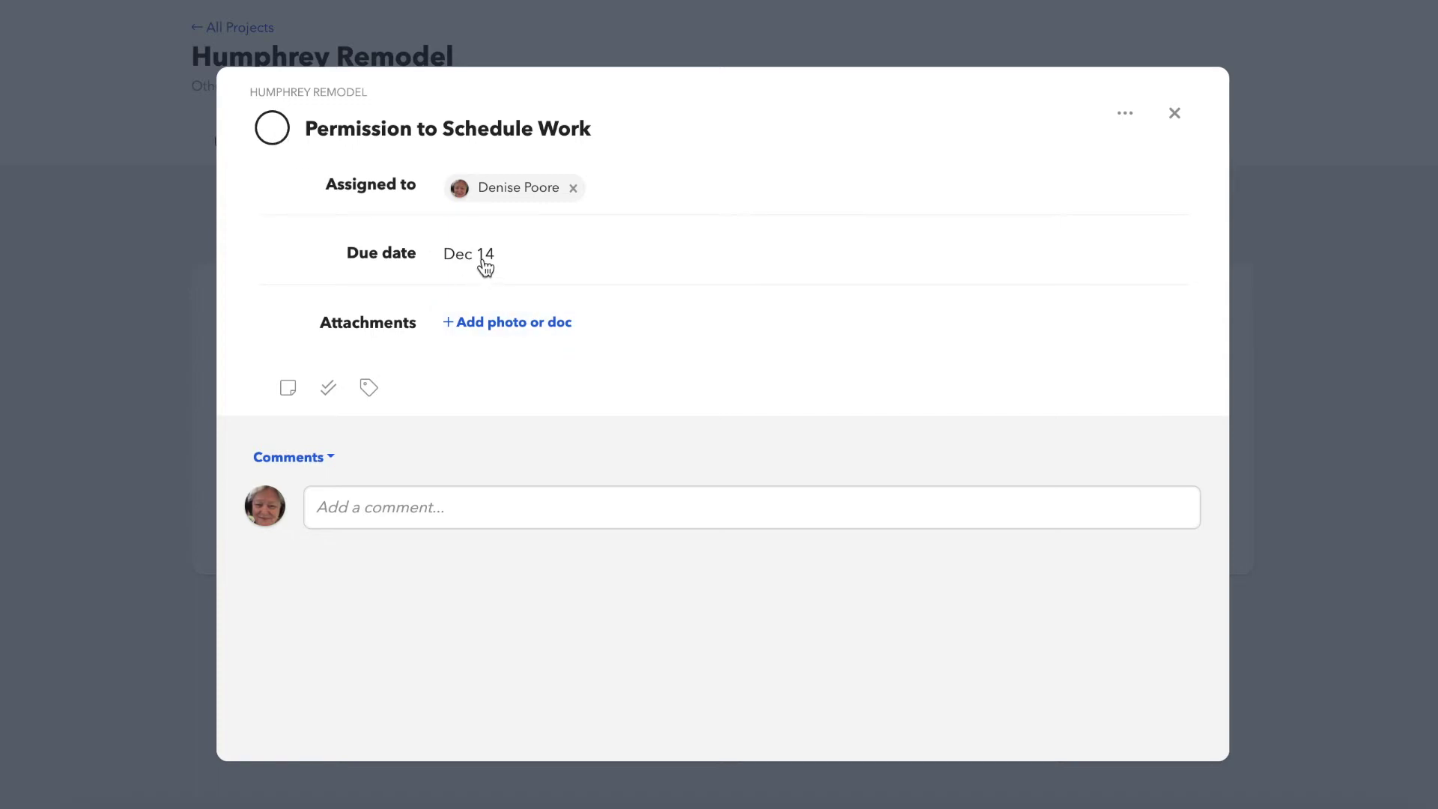
pyautogui.click(1175, 113)
# Step: Start a new task and cancel it without saving
pyautogui.click(330, 229)
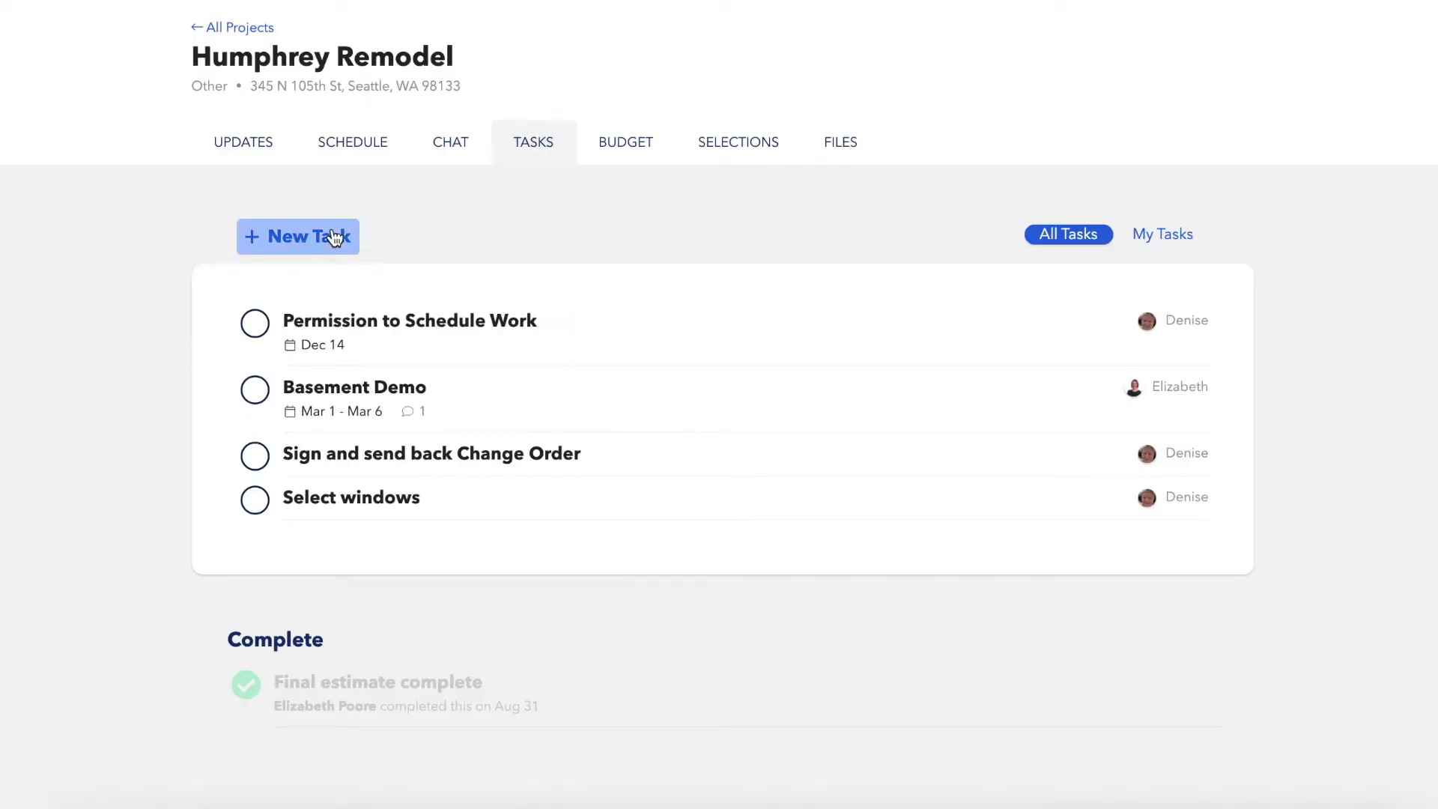
pyautogui.click(1174, 116)
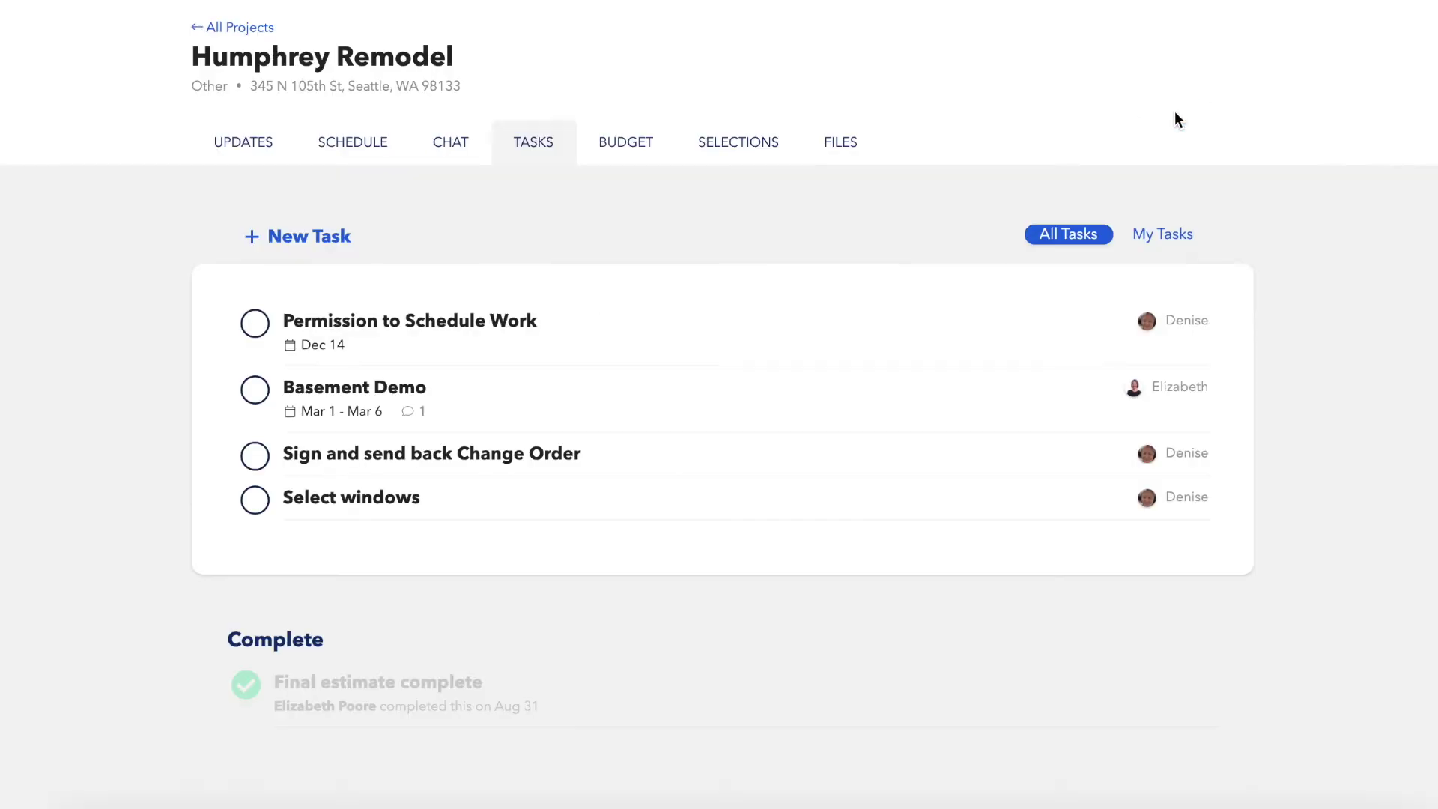
pyautogui.click(629, 153)
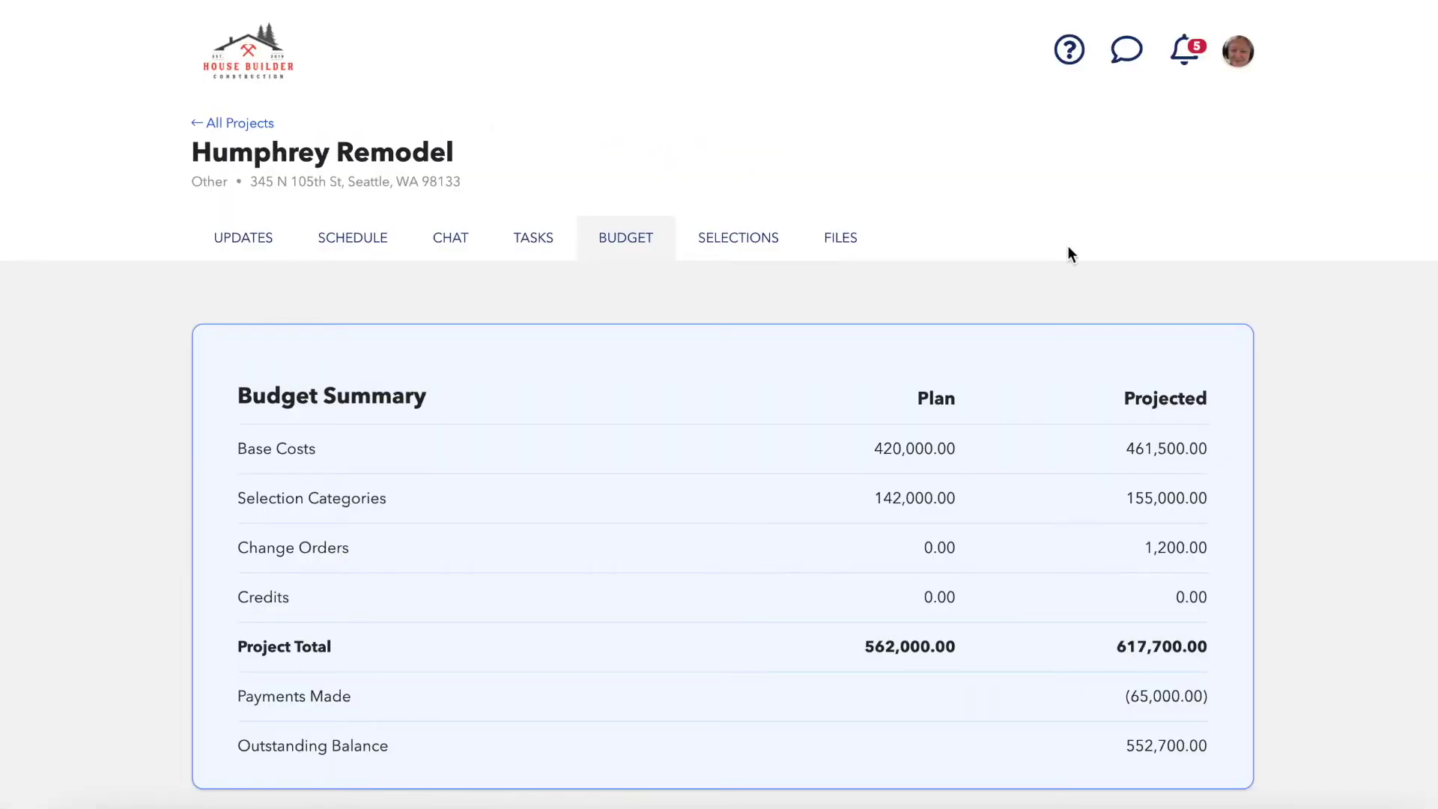
# Step: Scroll to Base Costs and inspect the 01 - General Conditions cost details
pyautogui.scroll(-8, 1311, 399)
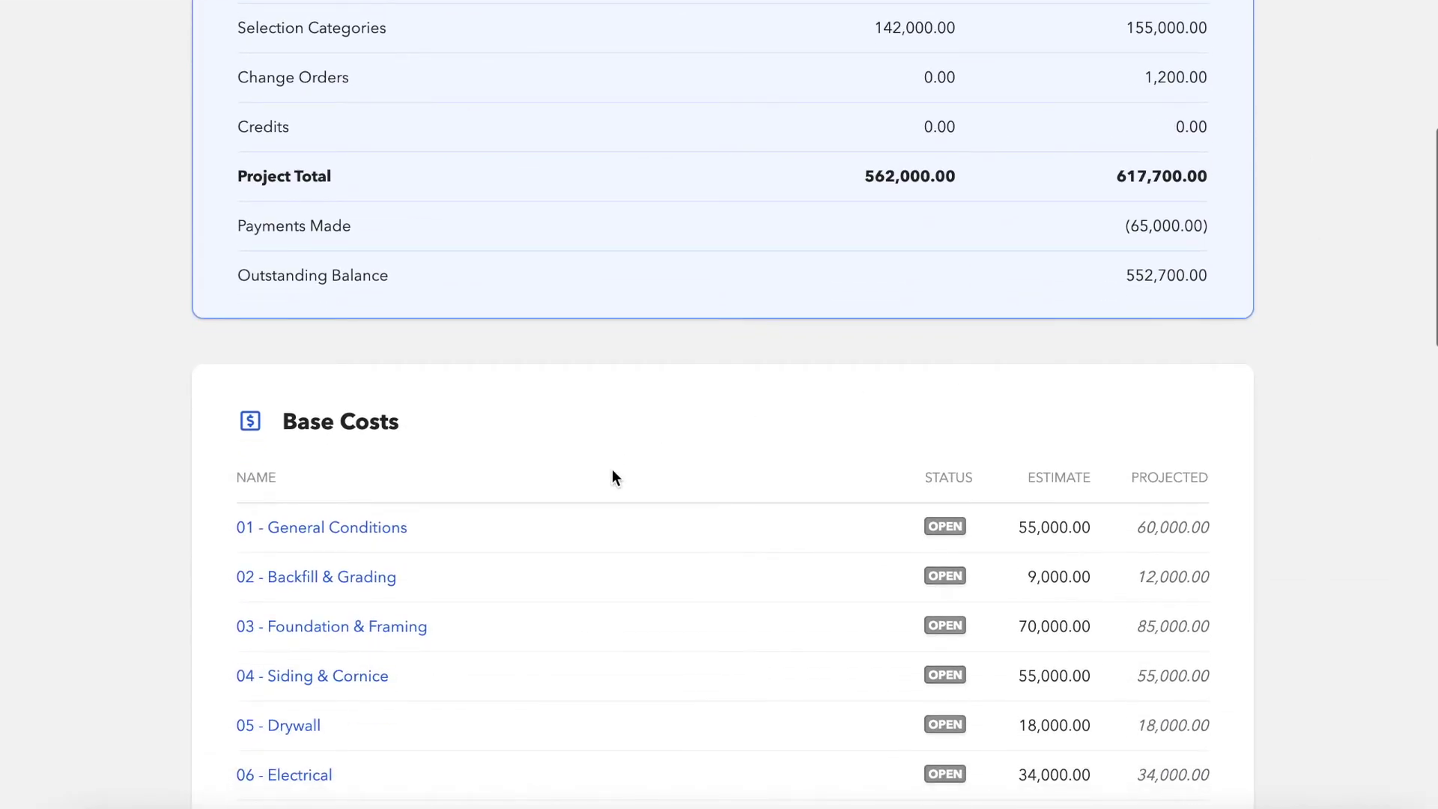
pyautogui.click(357, 377)
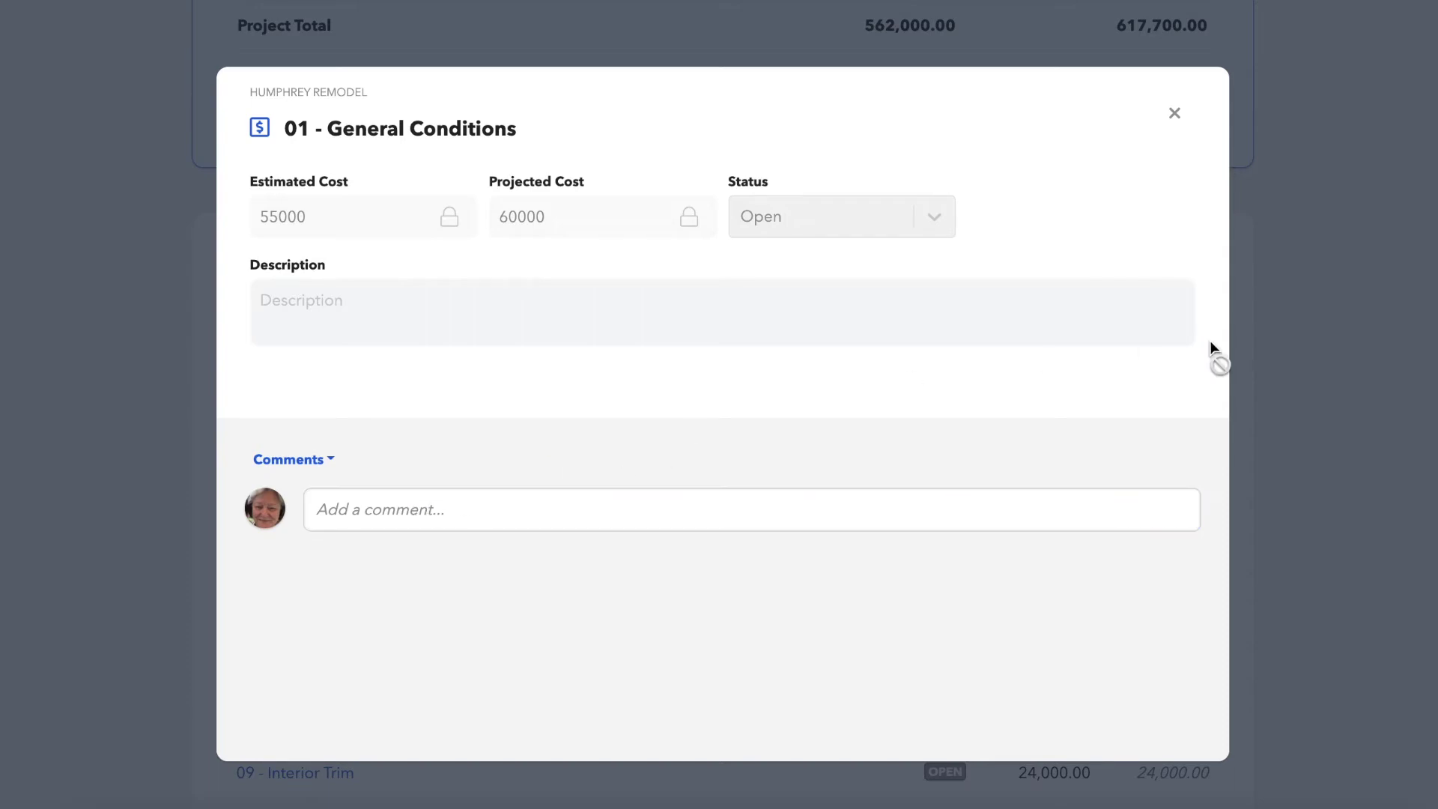
pyautogui.click(1323, 367)
pyautogui.scroll(8, 678, 289)
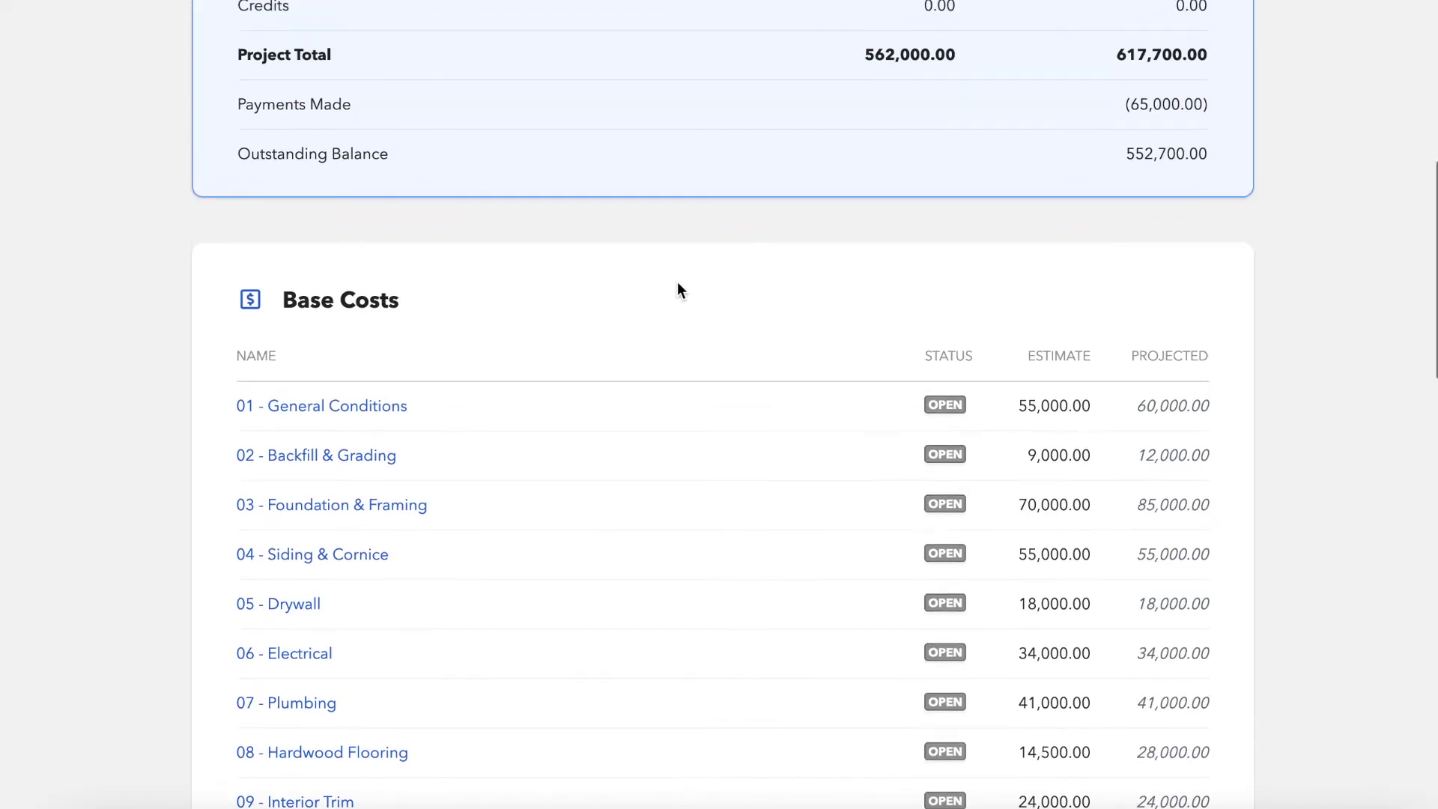
pyautogui.click(847, 210)
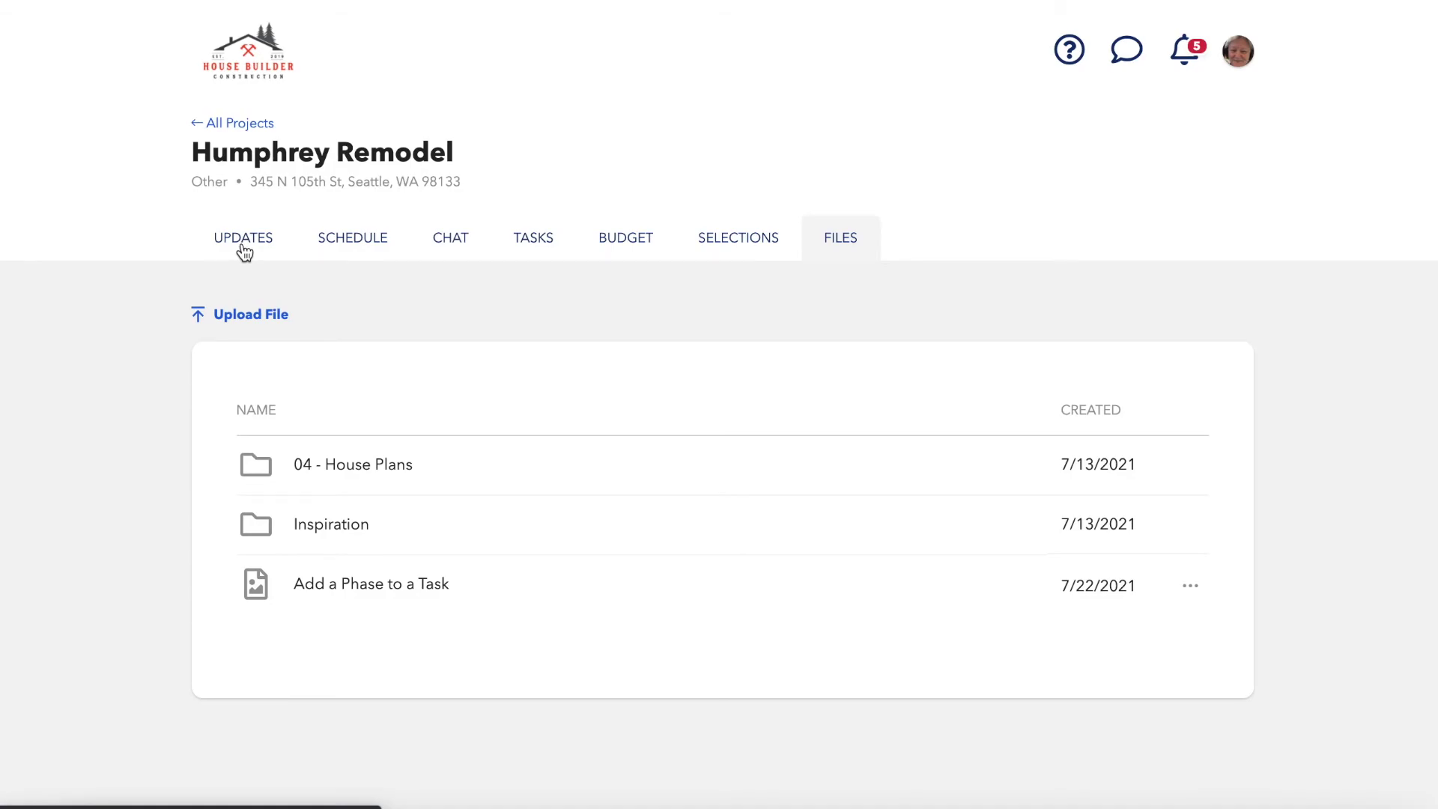
pyautogui.click(1236, 54)
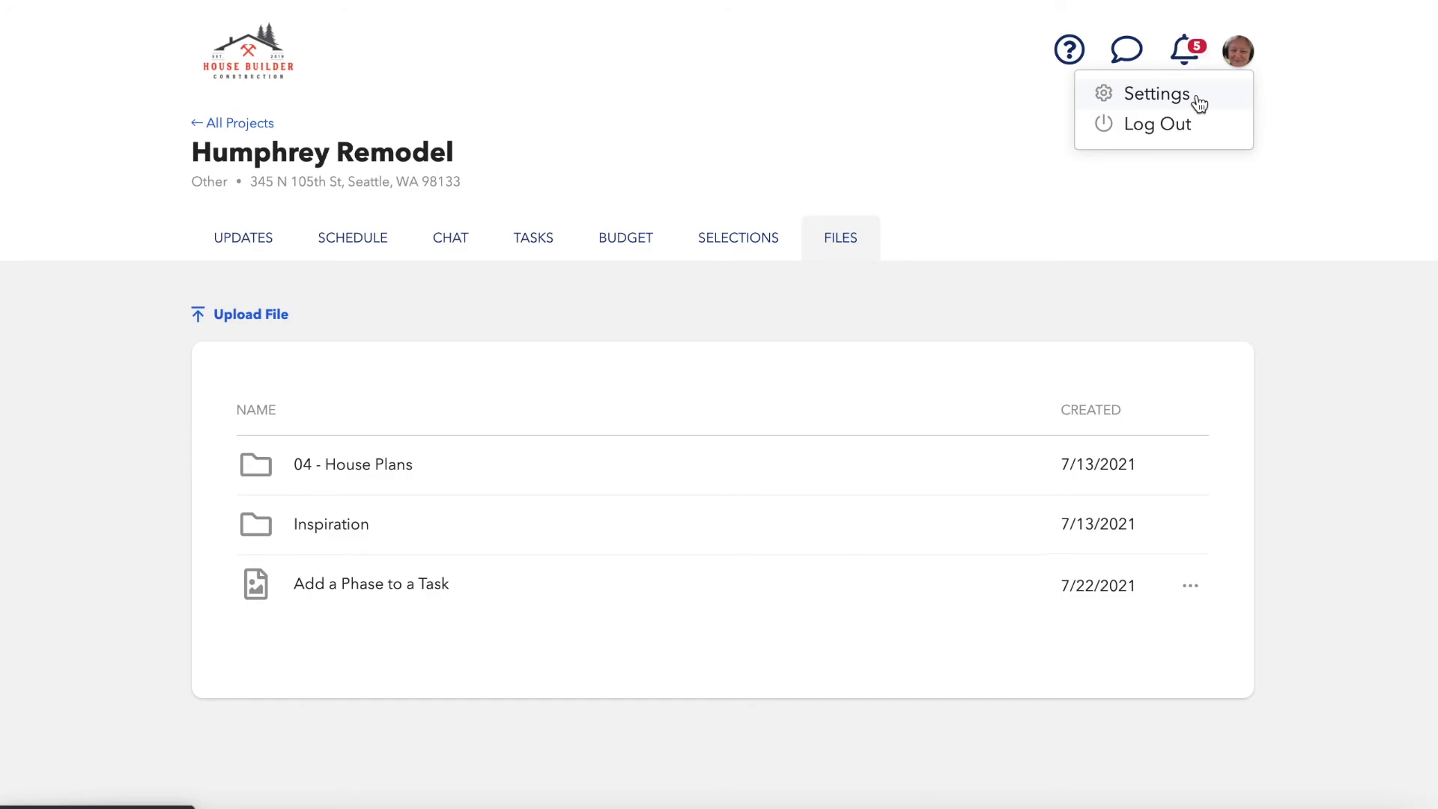
pyautogui.click(1186, 57)
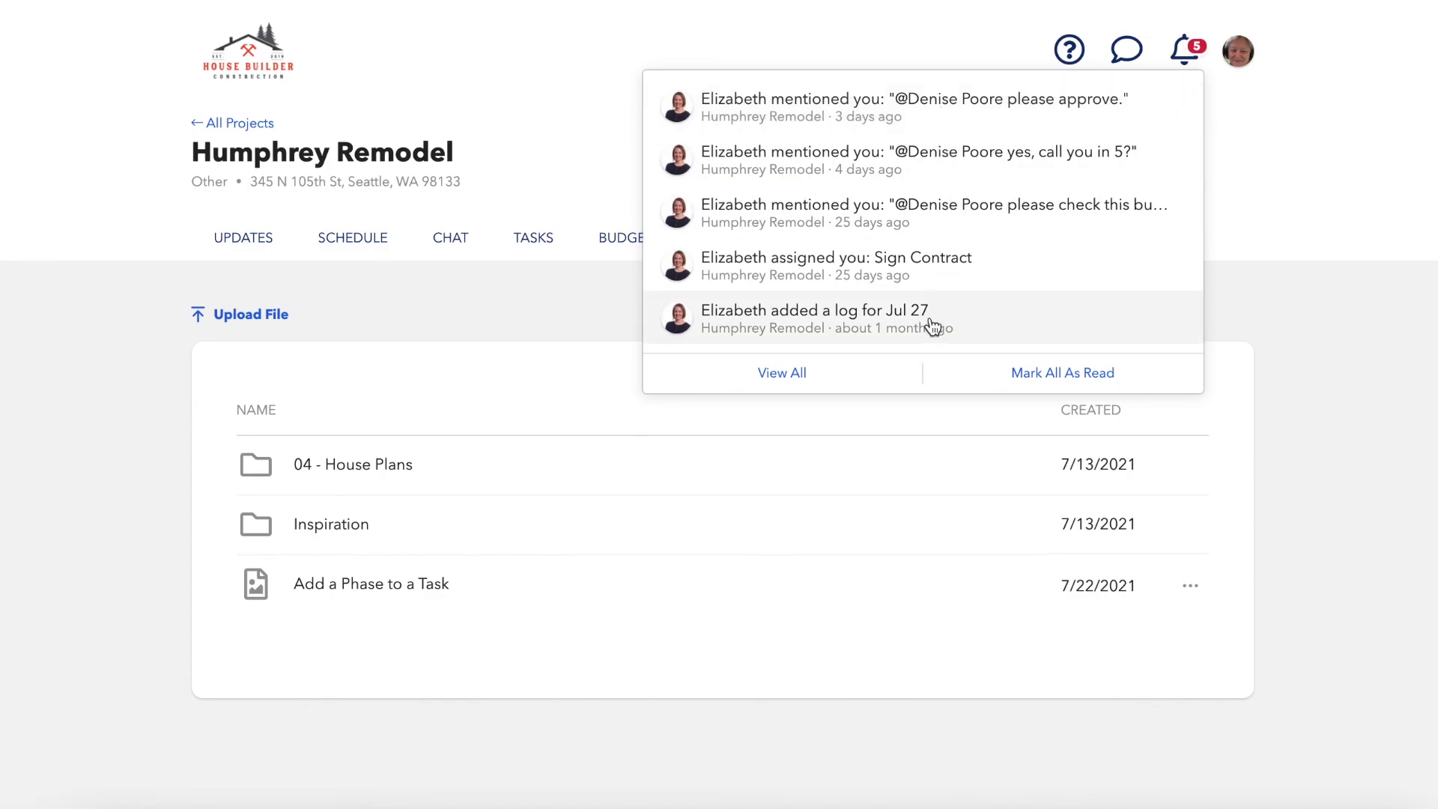
pyautogui.click(1300, 173)
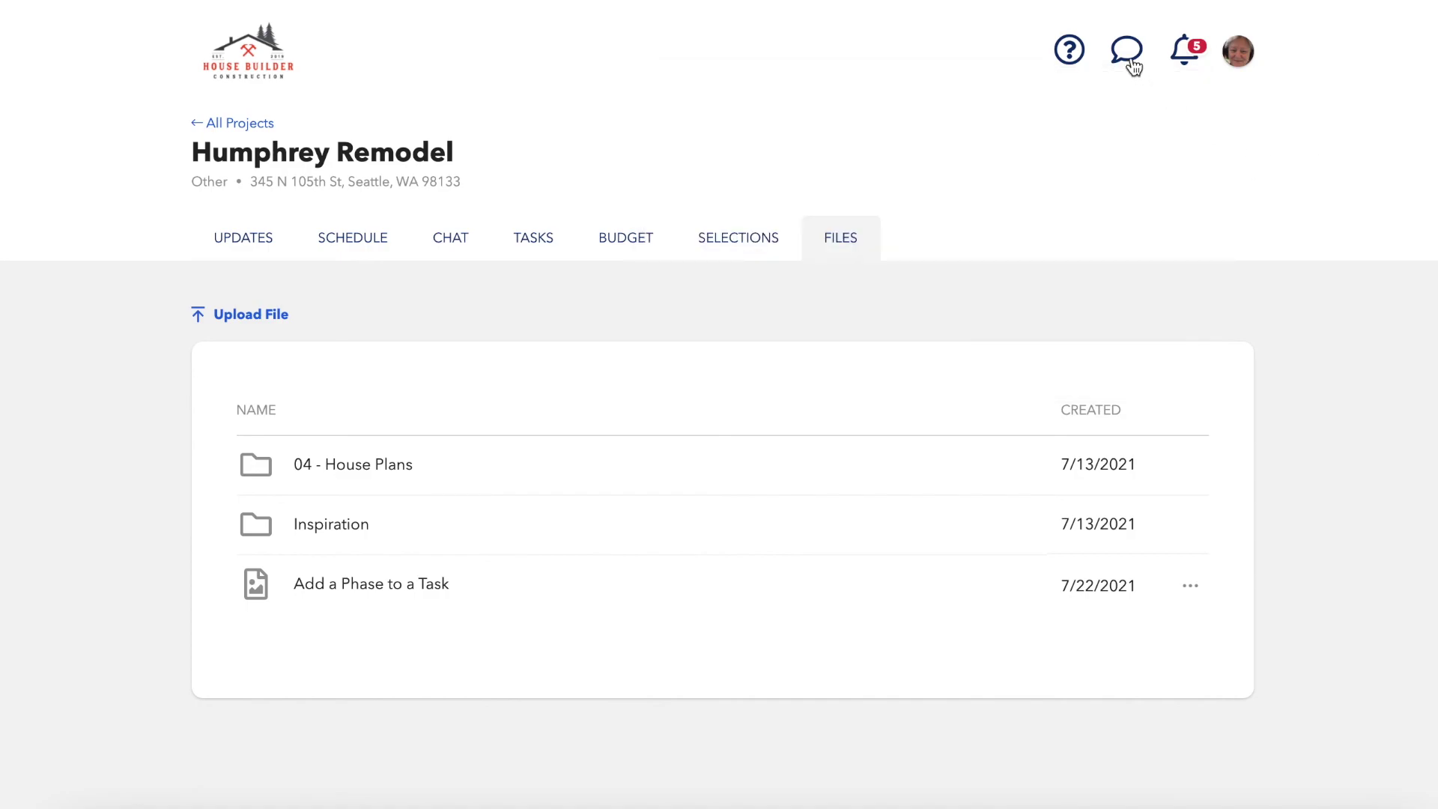